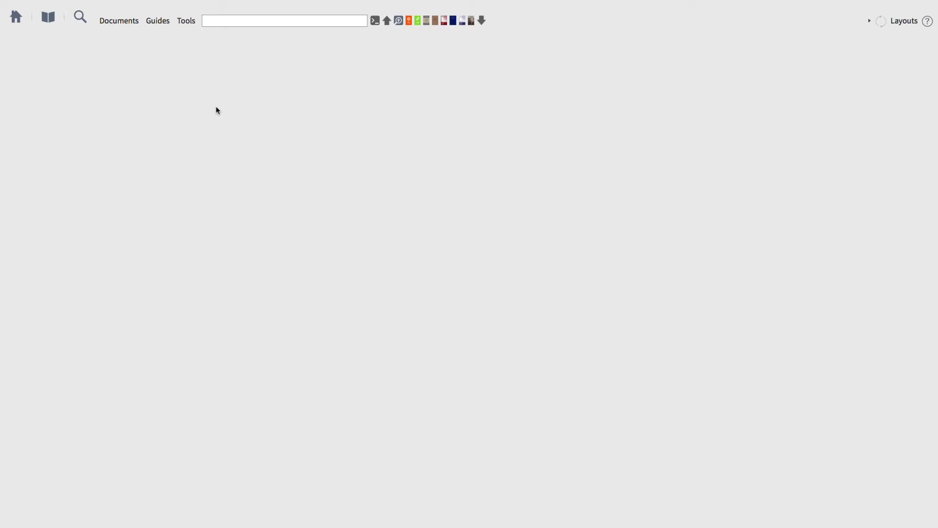
Create a new resource collection and name it Systematic Theologies.
{"action": "left_click", "coordinate": [189, 18]}
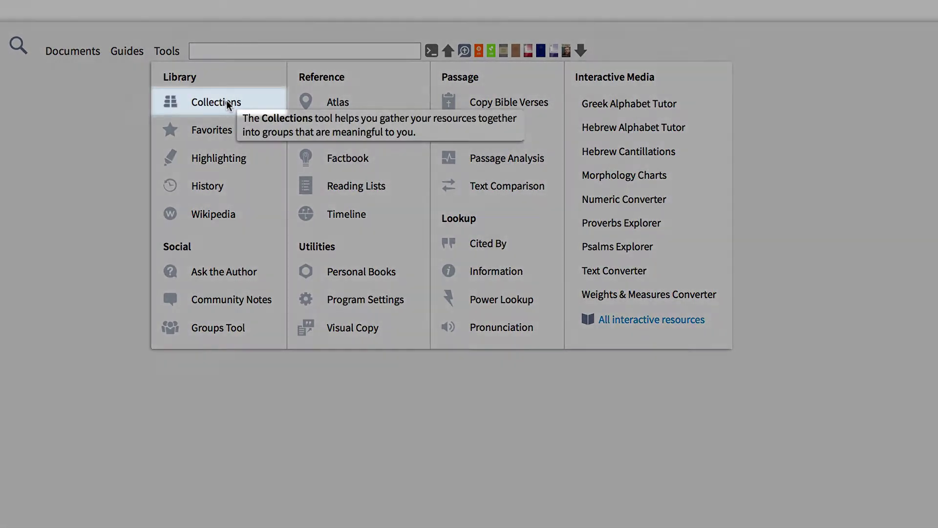
{"action": "left_click", "coordinate": [226, 103]}
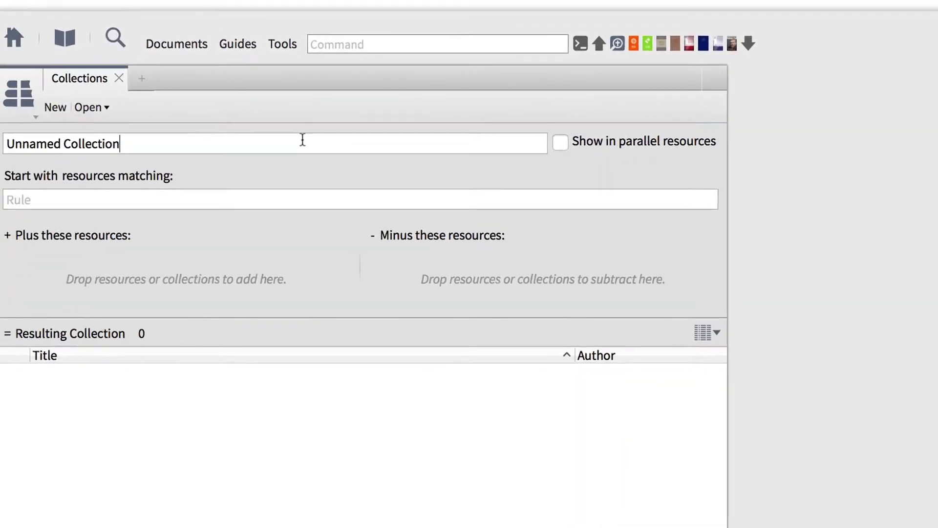
{"action": "key", "text": "ctrl+shift+Left"}
{"action": "key", "text": "ctrl+shift+Left"}
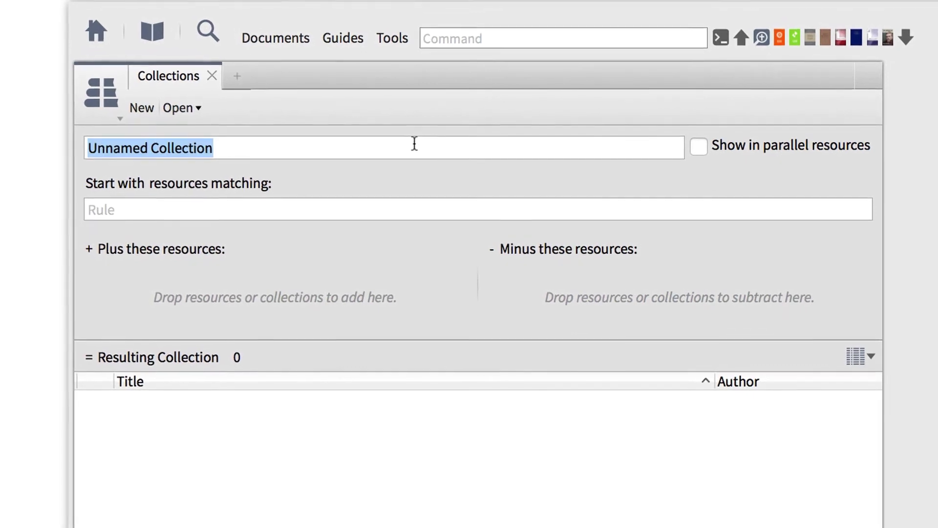
{"action": "type", "text": "Systema"}
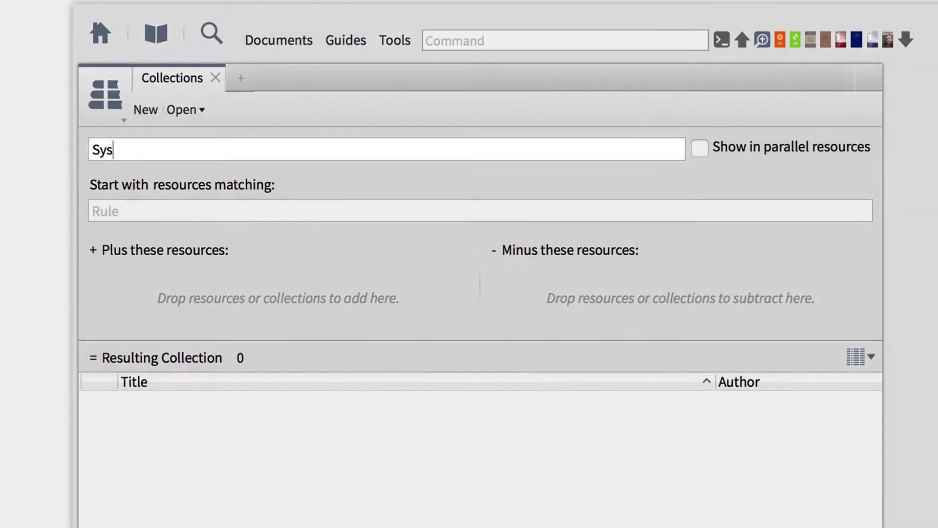
{"action": "type", "text": "tic Theologie"}
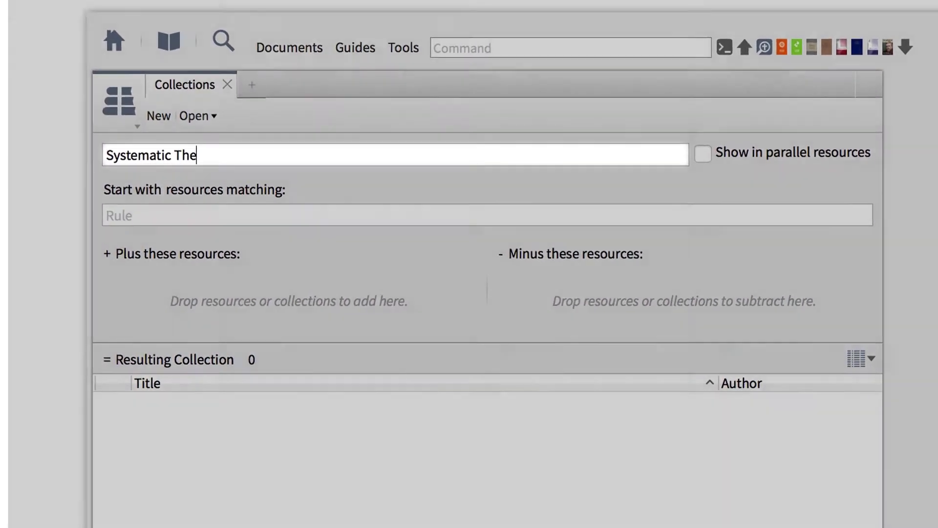
{"action": "type", "text": "s"}
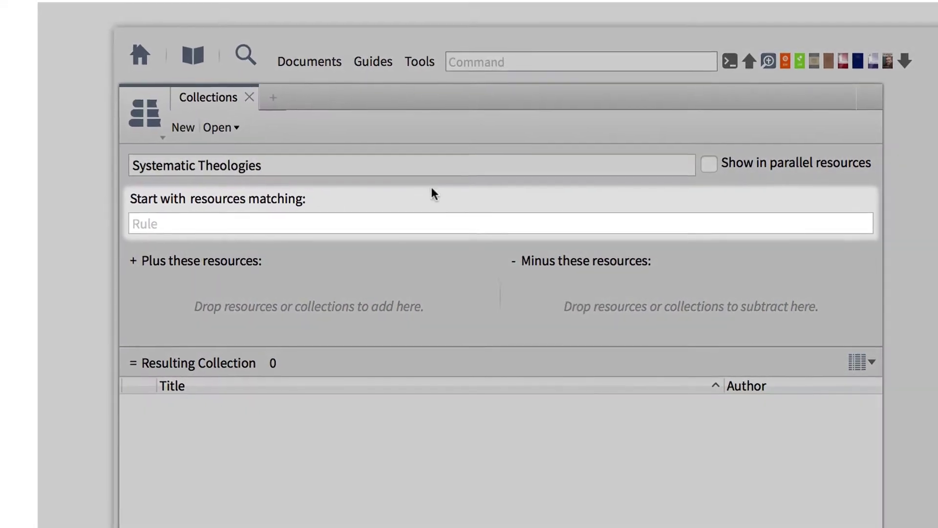
Set the collection's matching rule to title:"systematic theology" OR subject:"theology, doctrinal".
{"action": "left_click", "coordinate": [434, 222]}
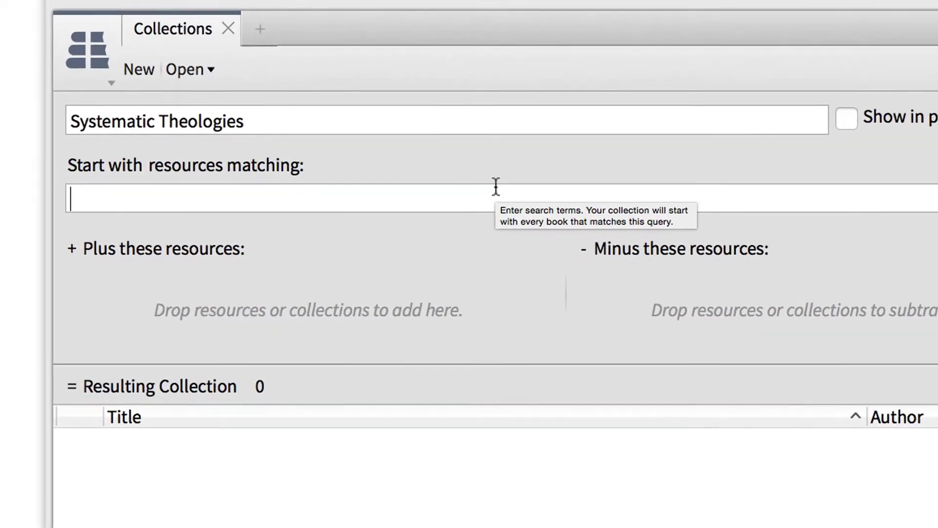
{"action": "type", "text": "title:\"systematic theology\""}
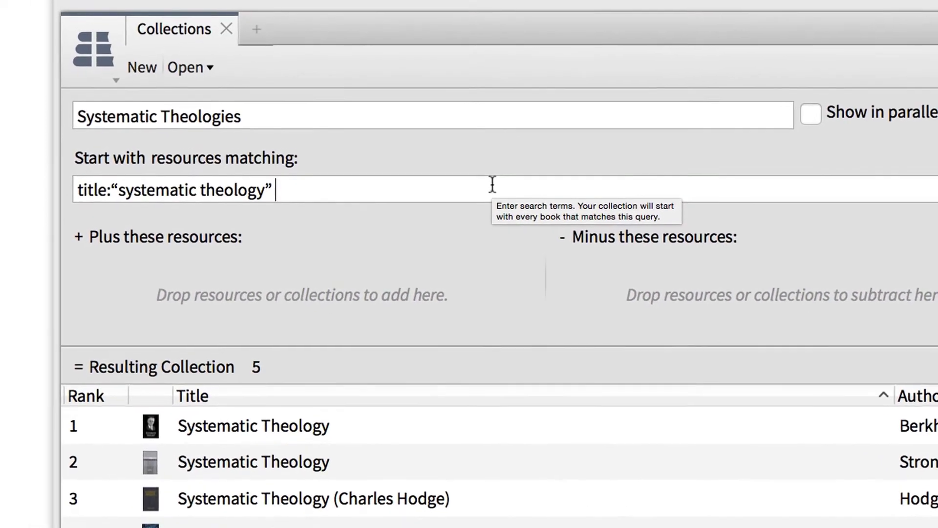
{"action": "type", "text": "OR subject:\"theology, doctrinal\""}
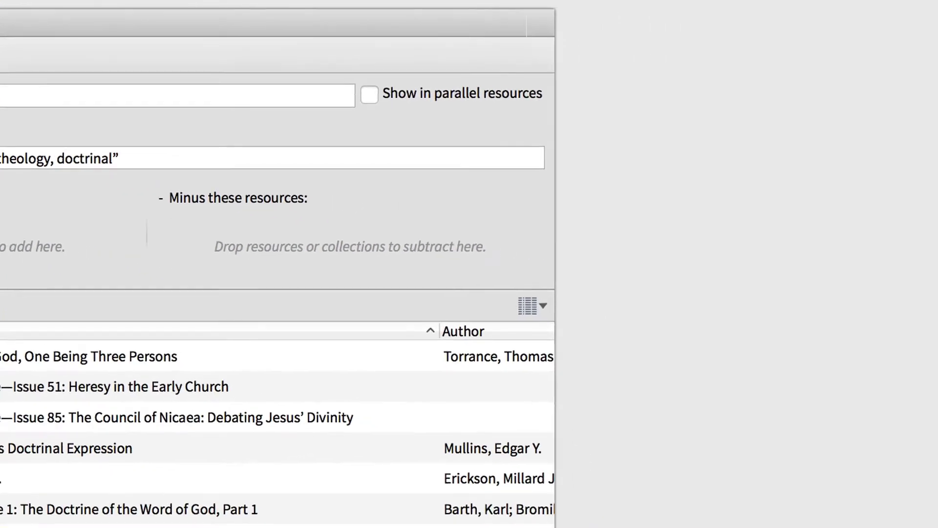
Open the library beside the collection, search it for institutes, and select Institutes of the Christian Religion, Volumes 1 & 2.
{"action": "left_click_drag", "start_coordinate": [1, 1], "coordinate": [477, 419]}
{"action": "type", "text": "i"}
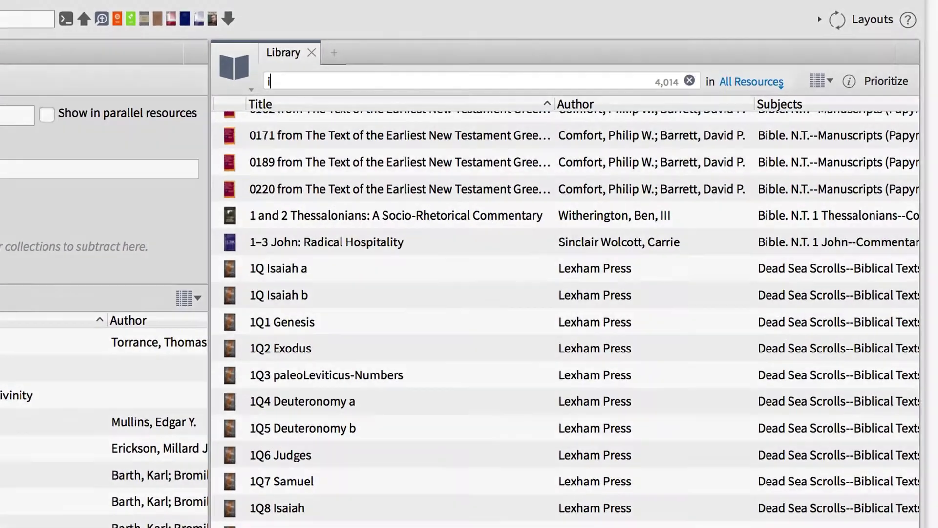
{"action": "type", "text": "nstitutes"}
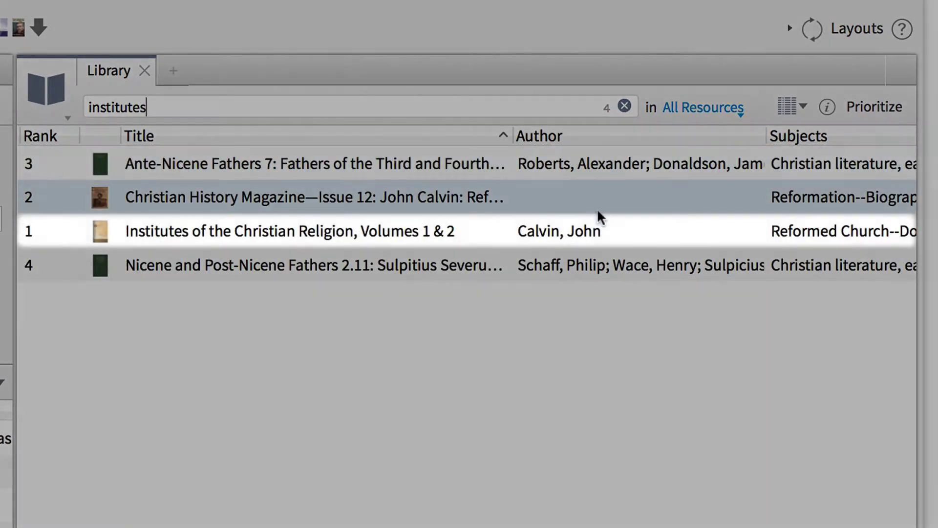
{"action": "left_click", "coordinate": [642, 233]}
{"action": "scroll", "coordinate": [641, 235], "scroll_direction": "right", "scroll_amount": 10}
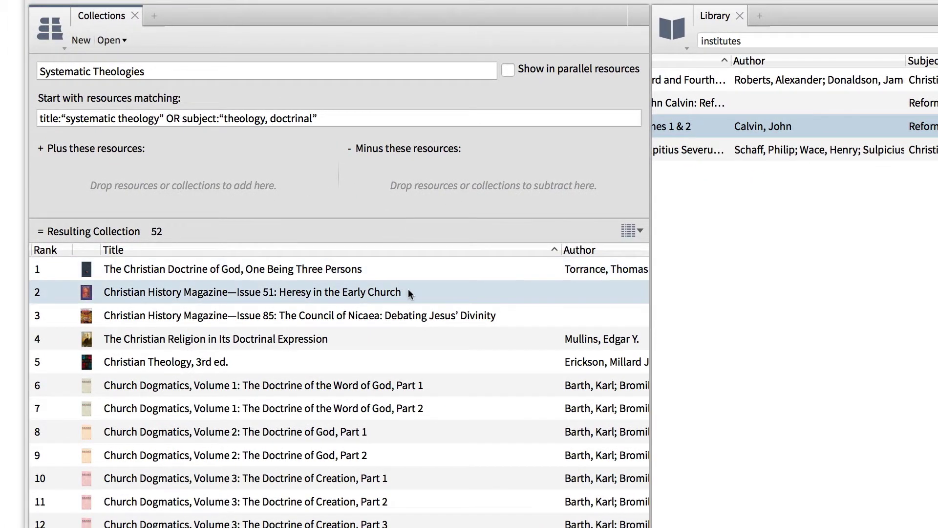
Exclude Christian History Magazine Issue 51 and Issue 85 from the collection by adding them to the subtracted resources.
{"action": "left_click_drag", "start_coordinate": [409, 291], "coordinate": [396, 159]}
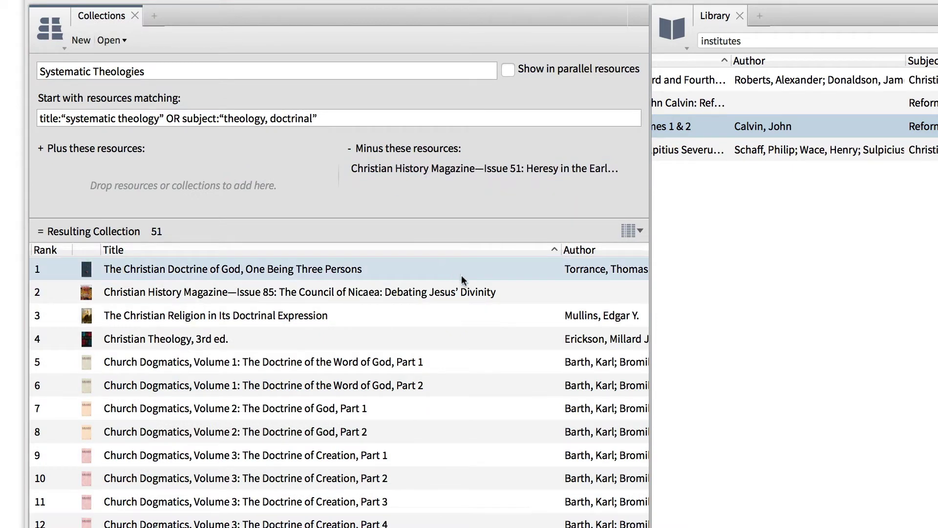
{"action": "left_click_drag", "start_coordinate": [502, 295], "coordinate": [512, 175]}
{"action": "mouse_move", "coordinate": [511, 174]}
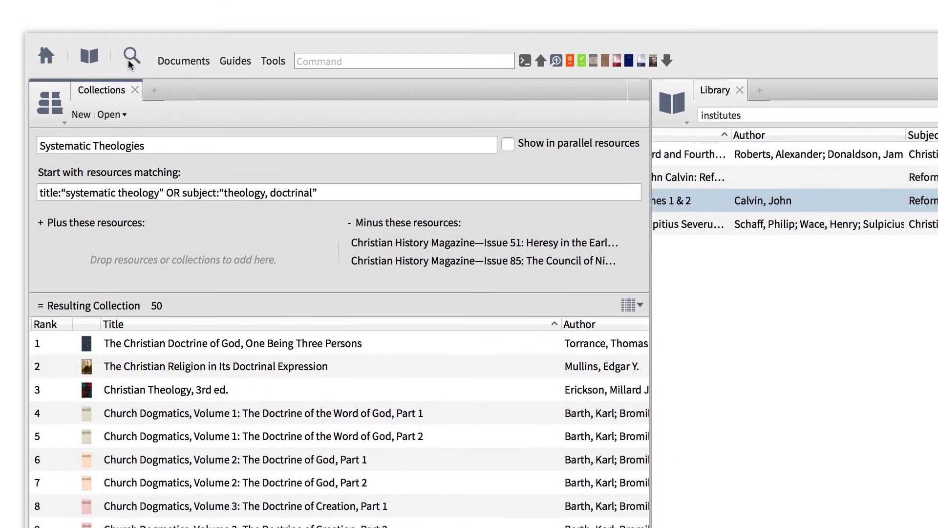
Open a new basic search and restrict it to the Systematic Theologies collection.
{"action": "left_click", "coordinate": [130, 62]}
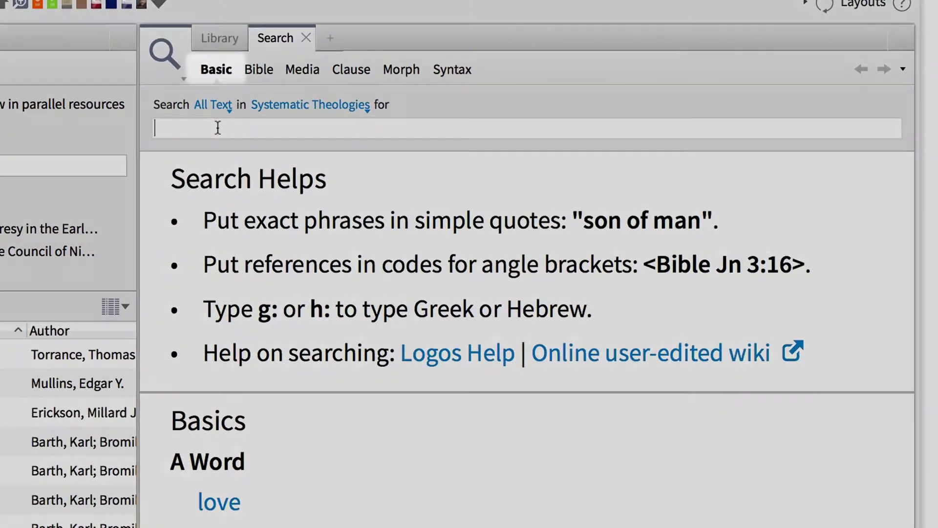
{"action": "left_click", "coordinate": [305, 106]}
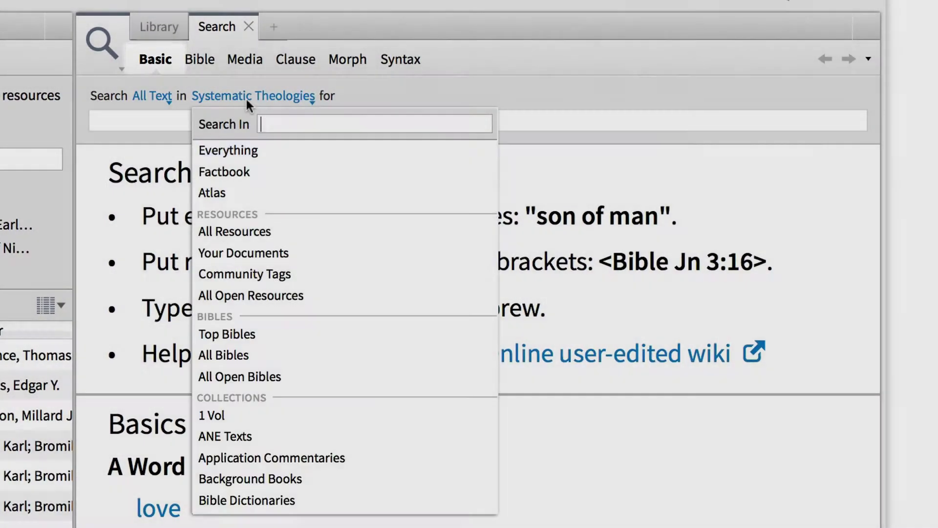
{"action": "scroll", "coordinate": [269, 217], "scroll_direction": "down", "scroll_amount": 3}
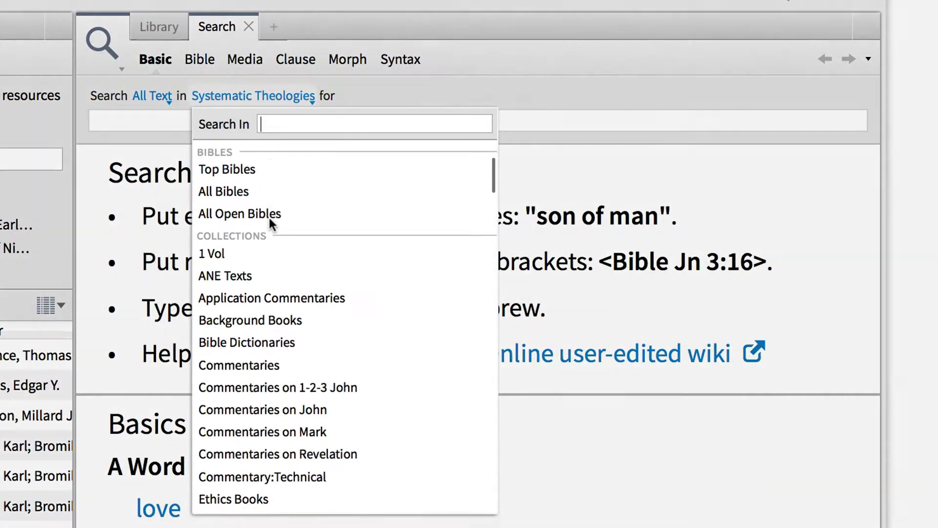
{"action": "scroll", "coordinate": [269, 223], "scroll_direction": "down", "scroll_amount": 7}
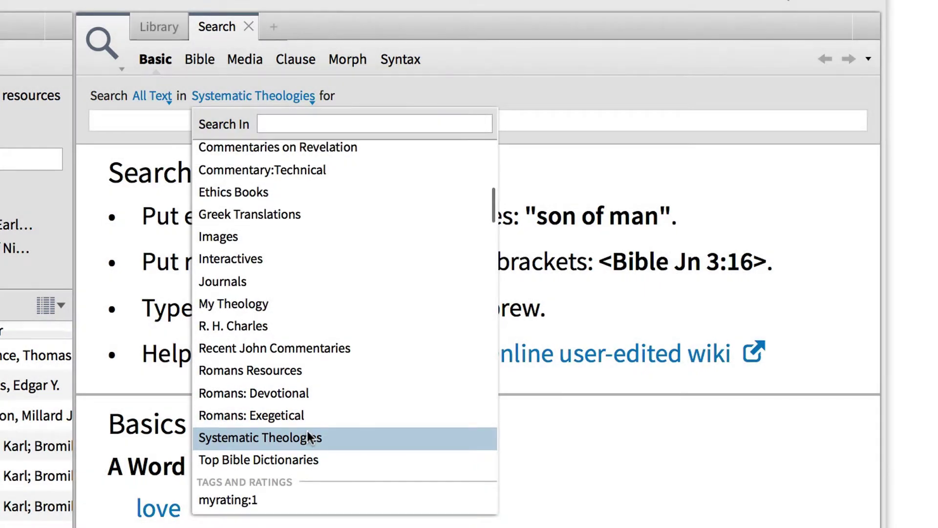
{"action": "left_click", "coordinate": [308, 437]}
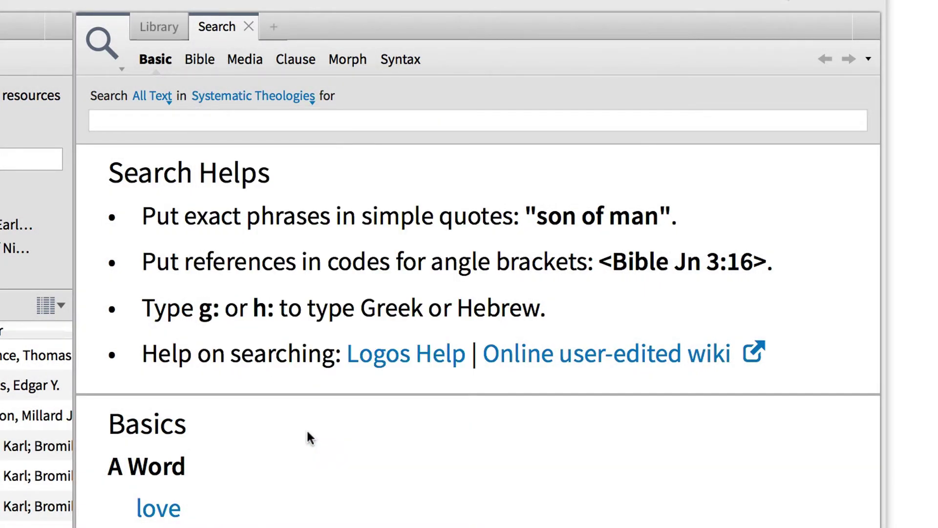
Search the collection for inspiration NEAR definition.
{"action": "type", "text": "in"}
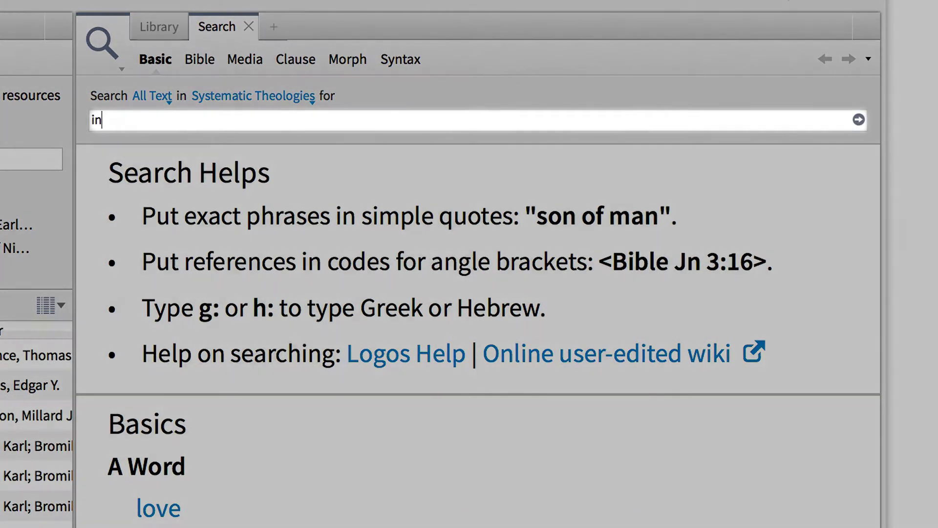
{"action": "type", "text": "spiration N"}
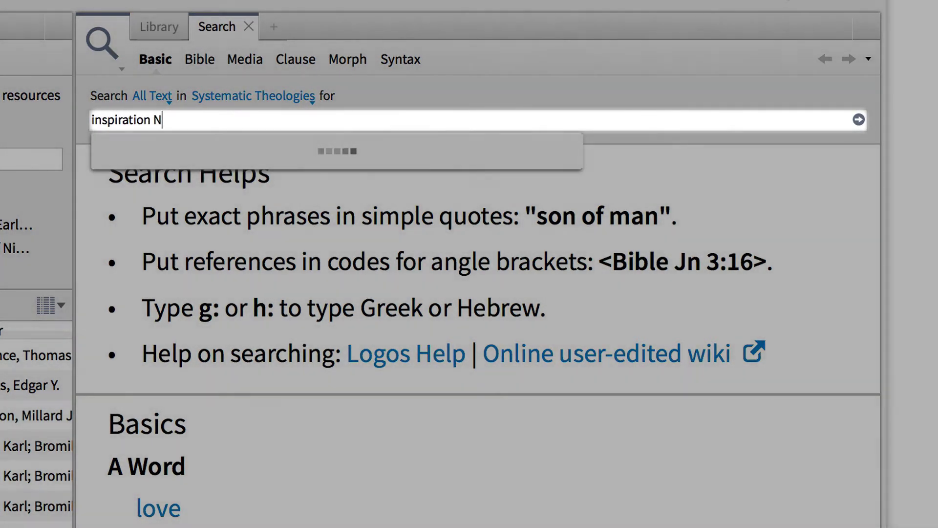
{"action": "type", "text": "EAR definition"}
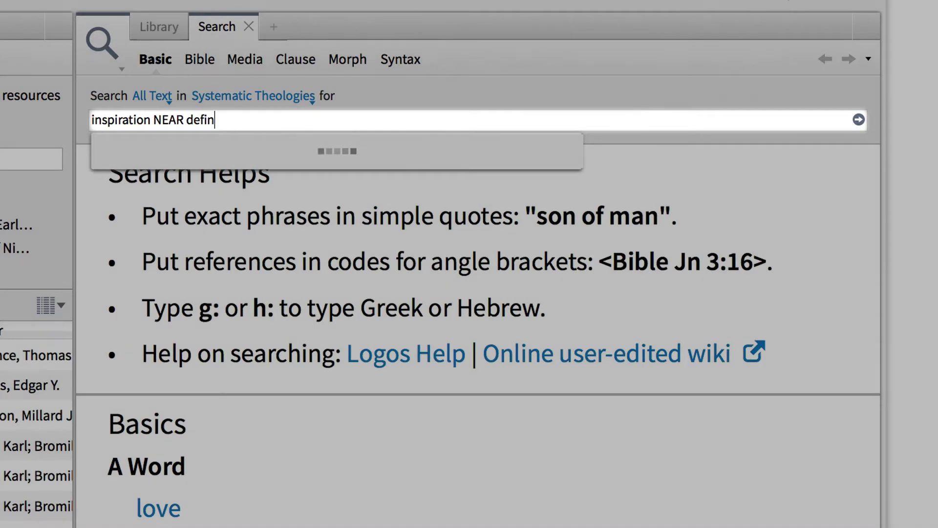
{"action": "key", "text": "Return"}
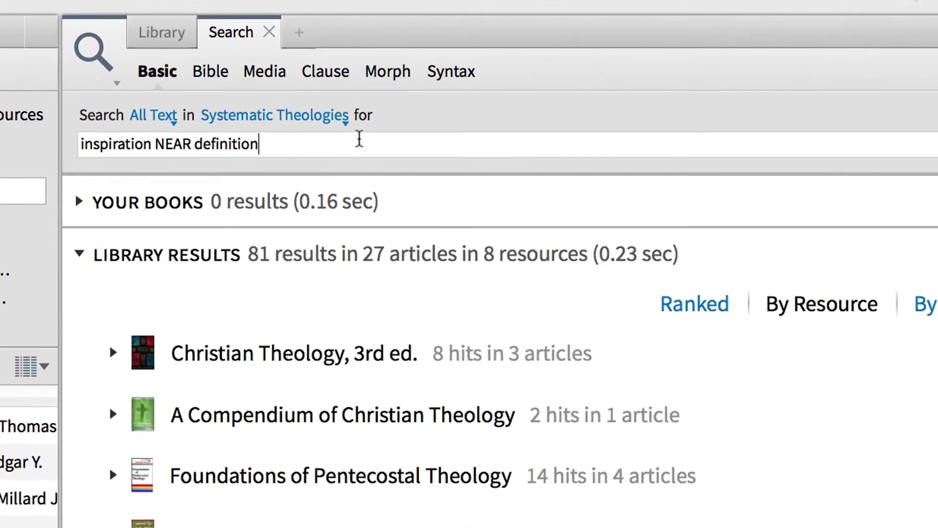
Broaden the search query to (inspiration NEAR definition) OR "inspiration is" and run it.
{"action": "type", "text": "OR"}
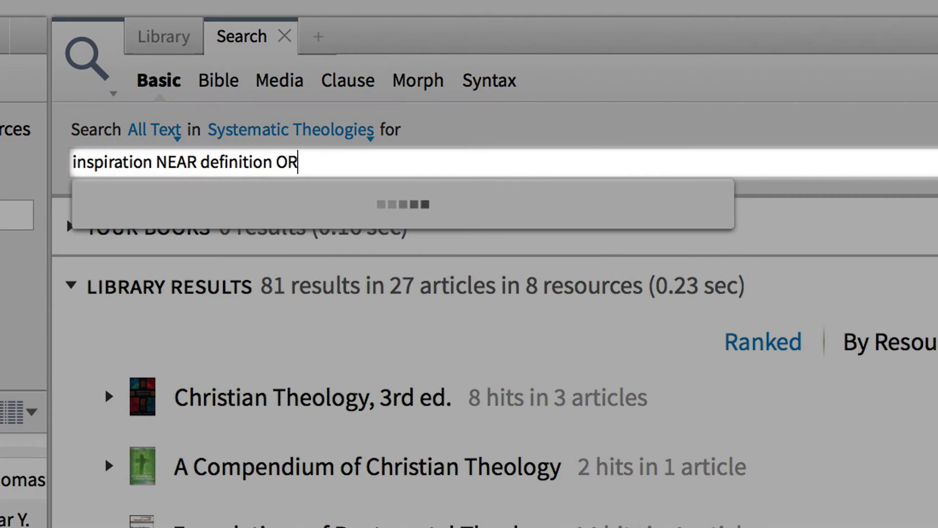
{"action": "type", "text": " \"inspi"}
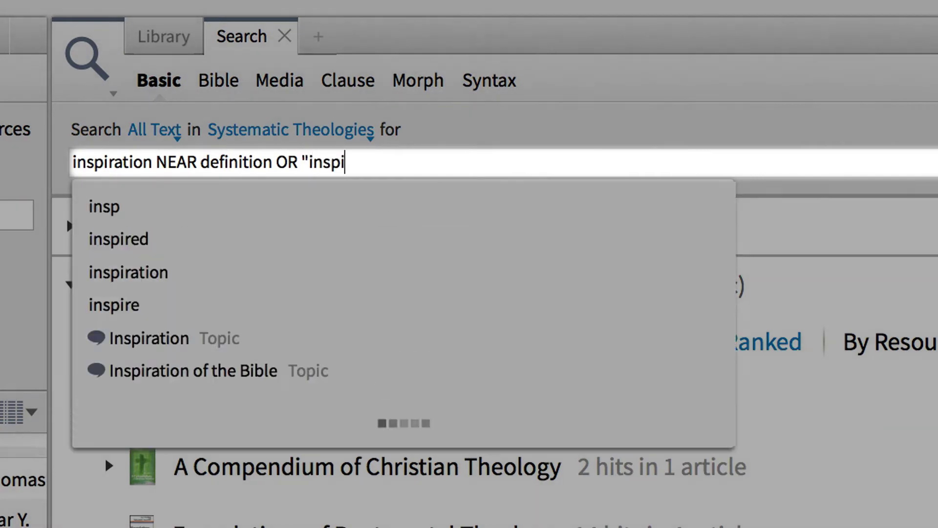
{"action": "type", "text": "ration is\""}
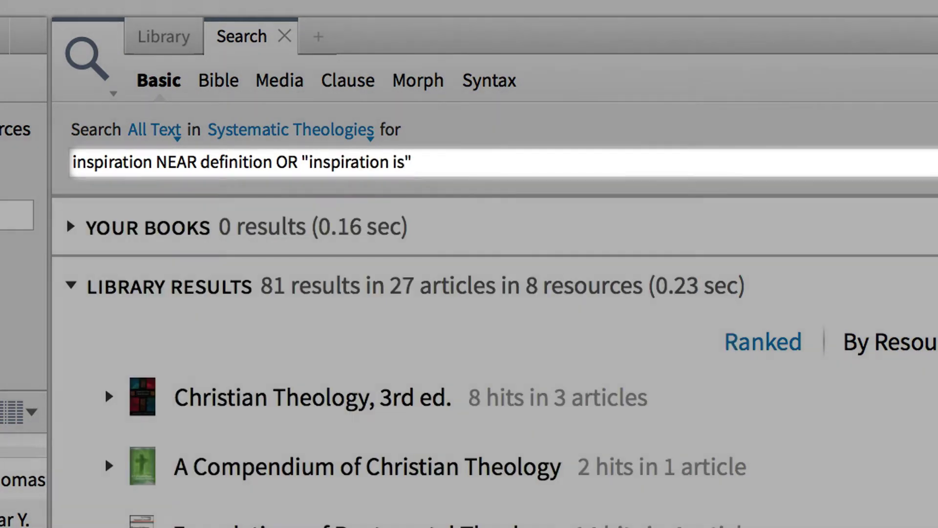
{"action": "left_click", "coordinate": [77, 162]}
{"action": "type", "text": "("}
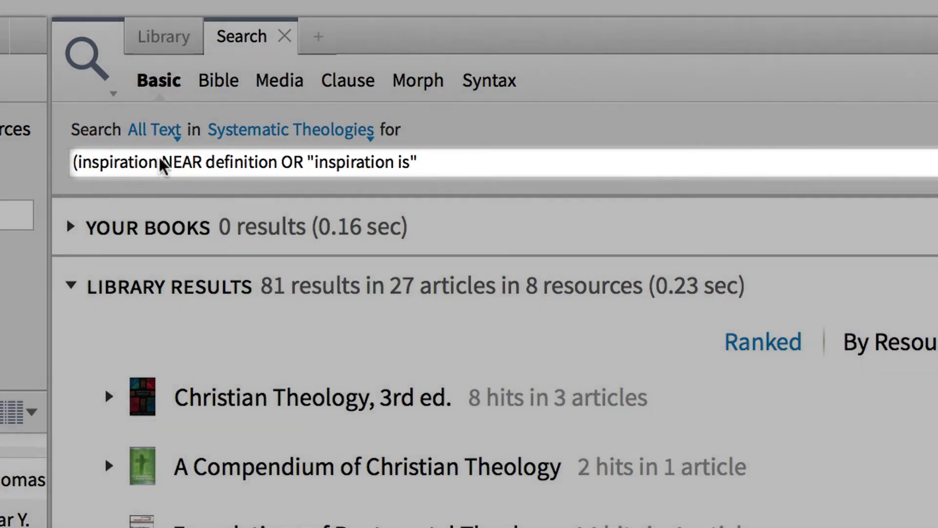
{"action": "left_click", "coordinate": [276, 162]}
{"action": "type", "text": ")"}
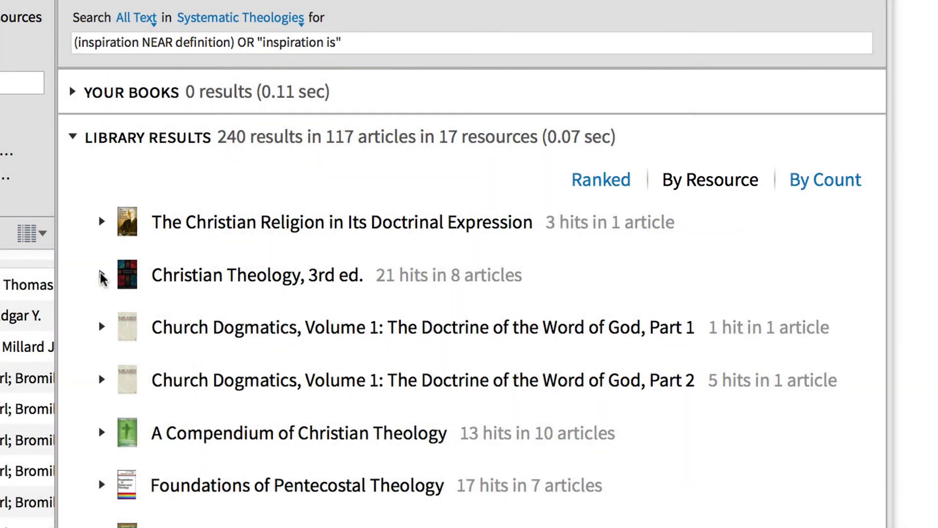
Open the Theories of Inspiration article from the Christian Theology, 3rd ed. results, read the listed theories, and preview footnote 4.
{"action": "left_click", "coordinate": [102, 275]}
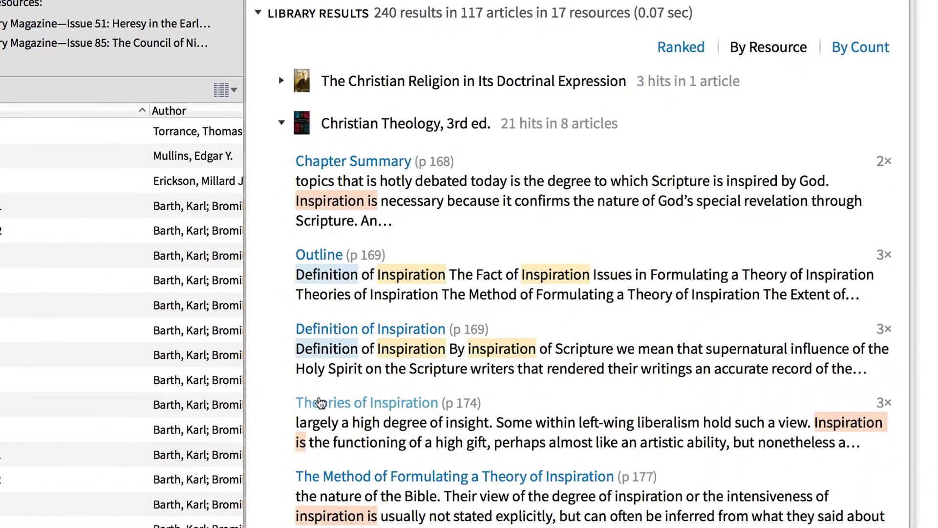
{"action": "left_click", "coordinate": [320, 402]}
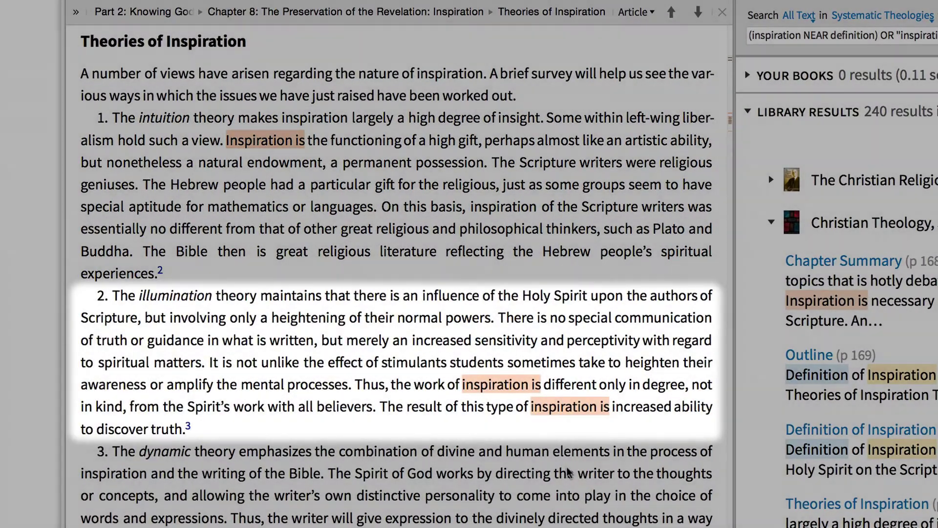
{"action": "scroll", "coordinate": [568, 472], "scroll_direction": "down", "scroll_amount": 4}
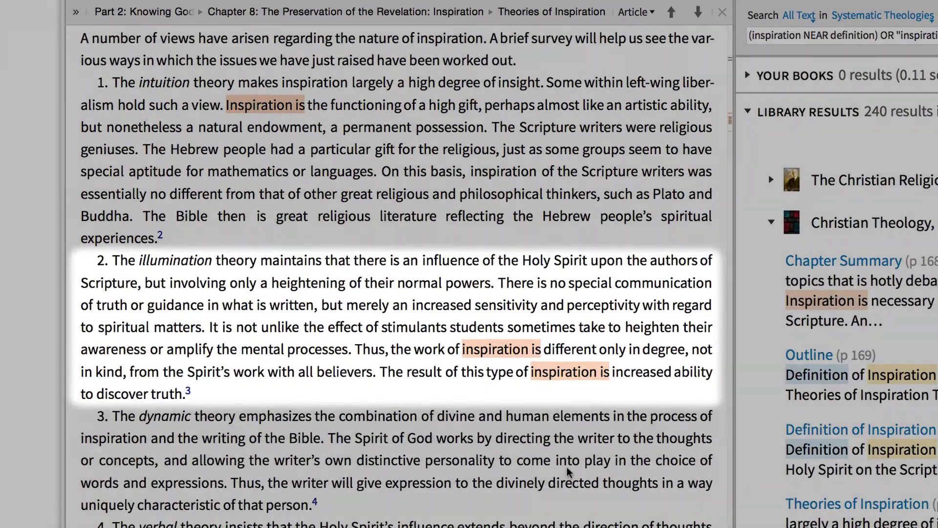
{"action": "scroll", "coordinate": [569, 456], "scroll_direction": "down", "scroll_amount": 4}
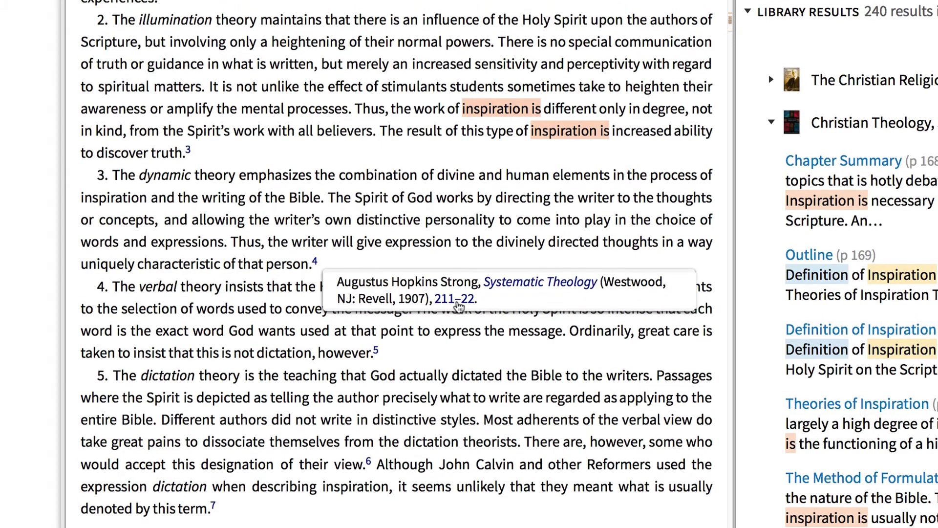
{"action": "mouse_move", "coordinate": [457, 293]}
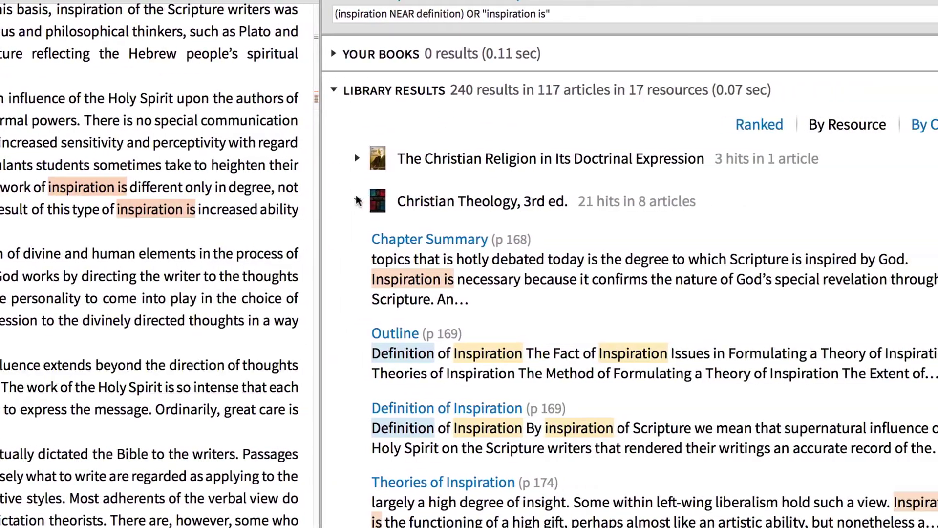
Collapse the Christian Theology, 3rd ed. results and open the page 196 Definition of Inspiration article from the Systematic Theology results.
{"action": "left_click", "coordinate": [358, 200]}
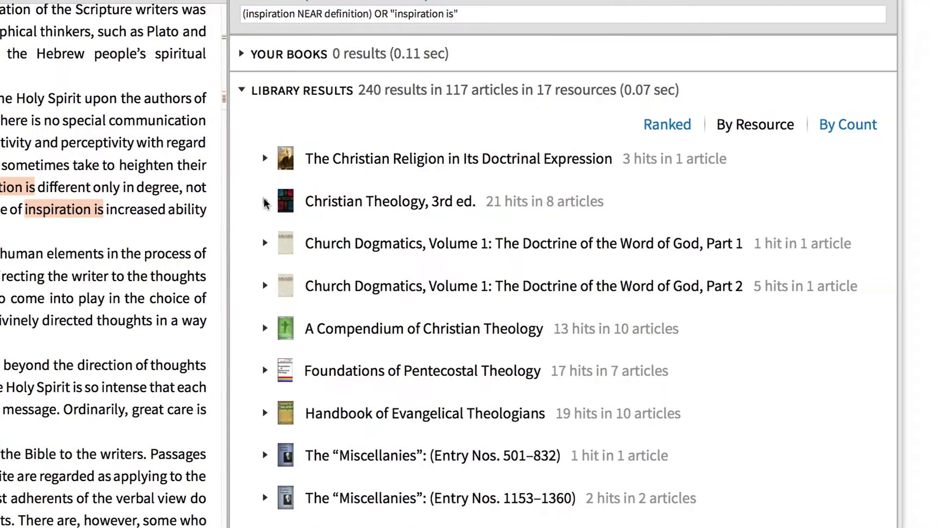
{"action": "scroll", "coordinate": [331, 286], "scroll_direction": "down", "scroll_amount": 2}
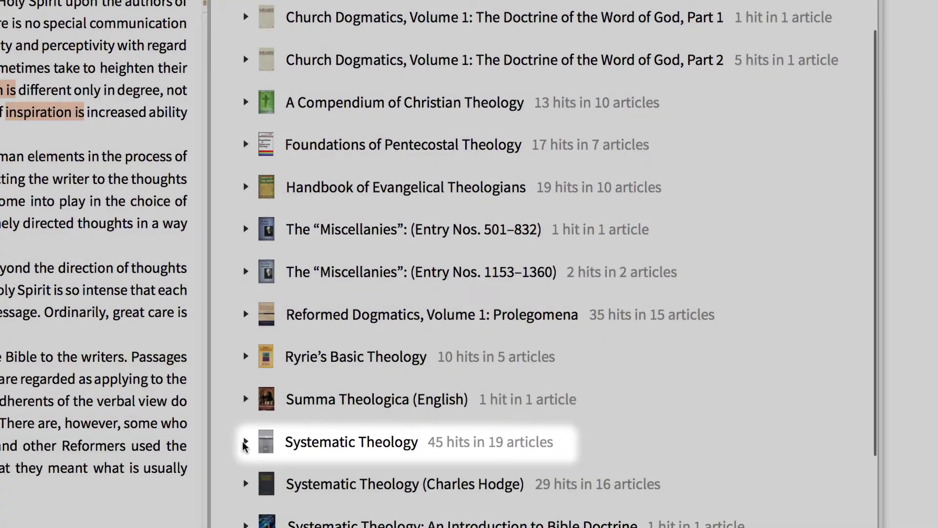
{"action": "left_click", "coordinate": [246, 440]}
{"action": "scroll", "coordinate": [246, 441], "scroll_direction": "down", "scroll_amount": 2}
{"action": "scroll", "coordinate": [246, 442], "scroll_direction": "down", "scroll_amount": 5}
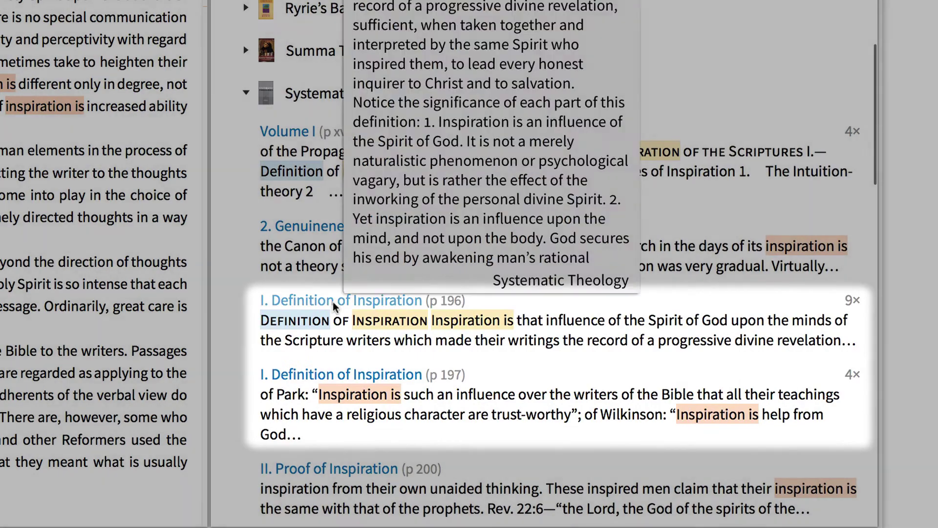
{"action": "left_click", "coordinate": [334, 301]}
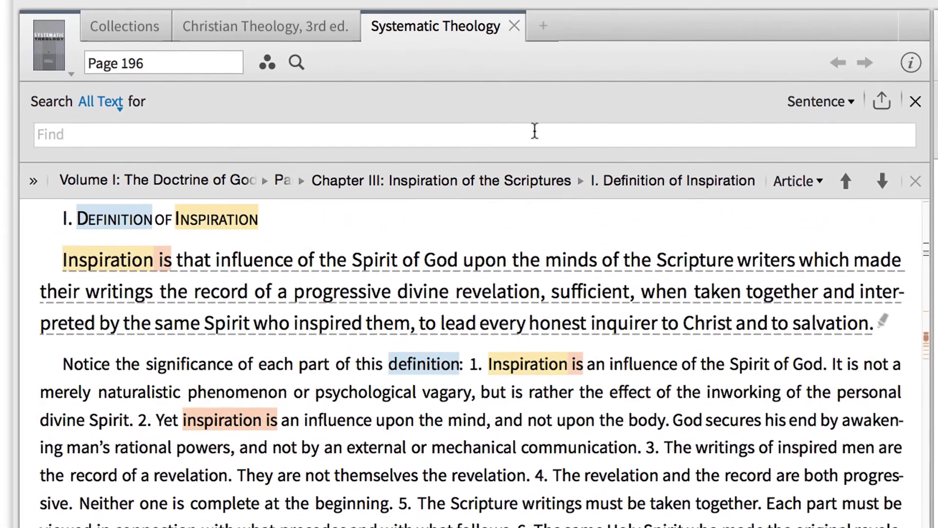
Search all text within the Systematic Theology book for the Bible reference <2 Tim 3:16>.
{"action": "left_click", "coordinate": [529, 73]}
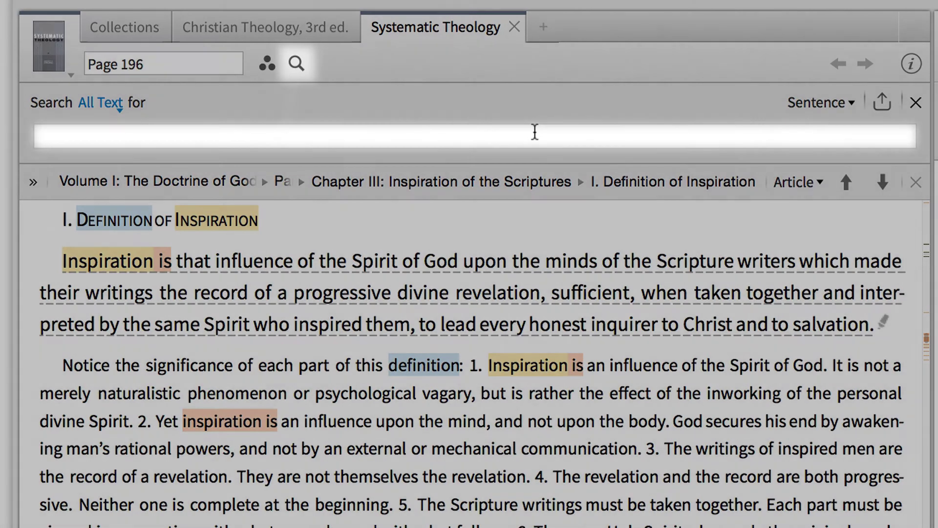
{"action": "type", "text": "<"}
{"action": "type", "text": "2 Tim 3"}
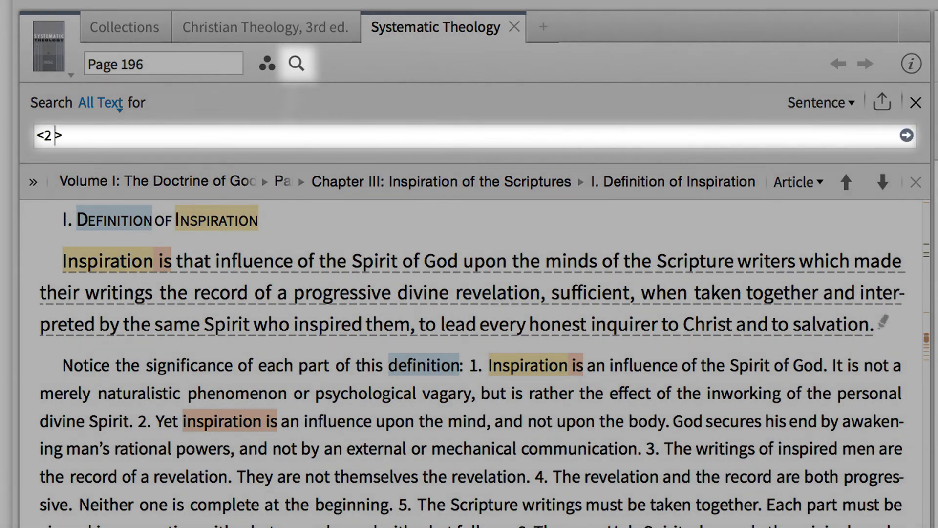
{"action": "type", "text": ":"}
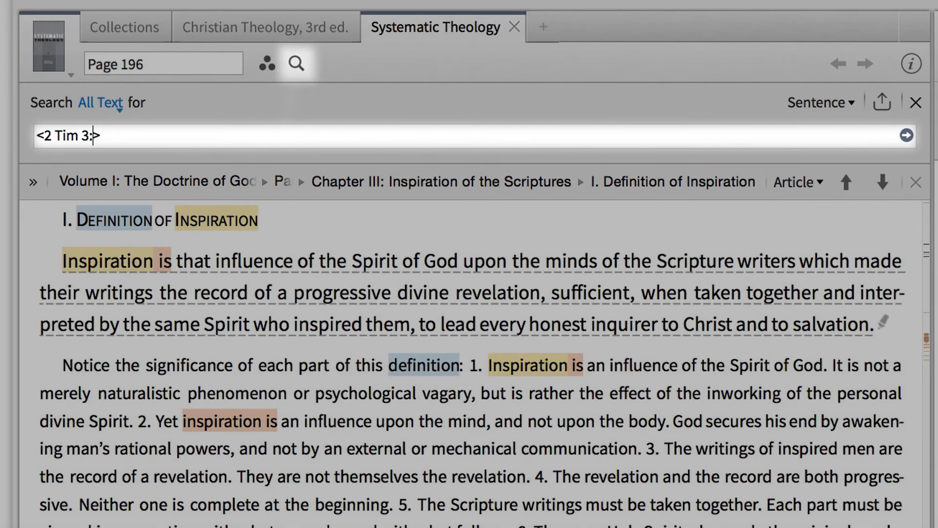
{"action": "type", "text": "16"}
{"action": "key", "text": "Return"}
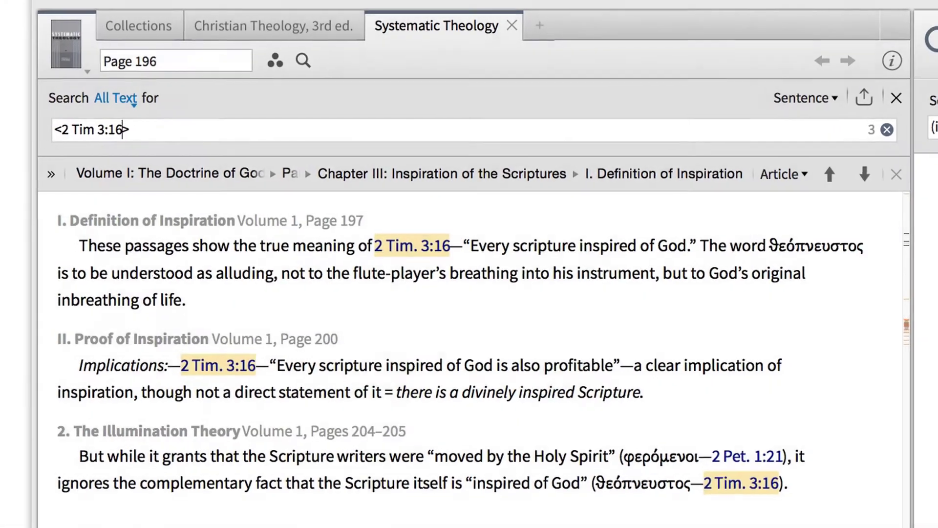